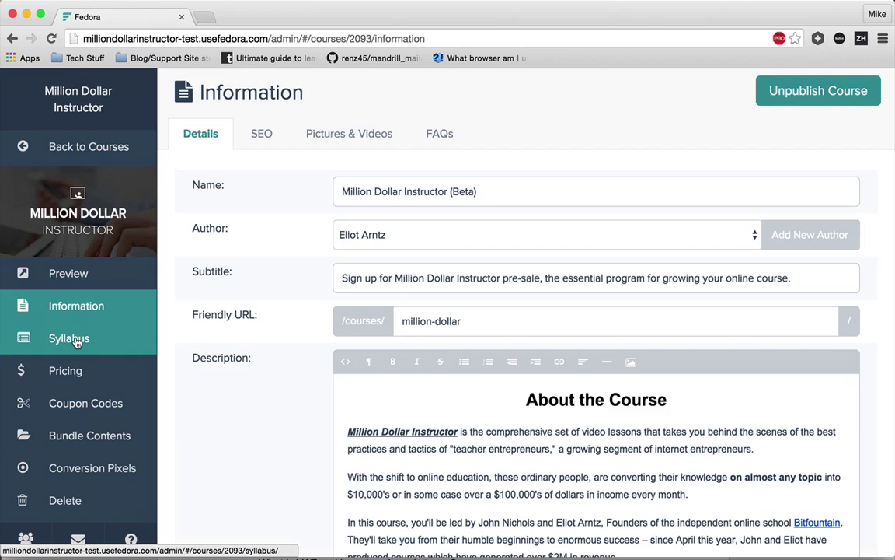
Go to the course syllabus showing the draft Fun Lesson lecture under First Section.
left_click(76, 343)
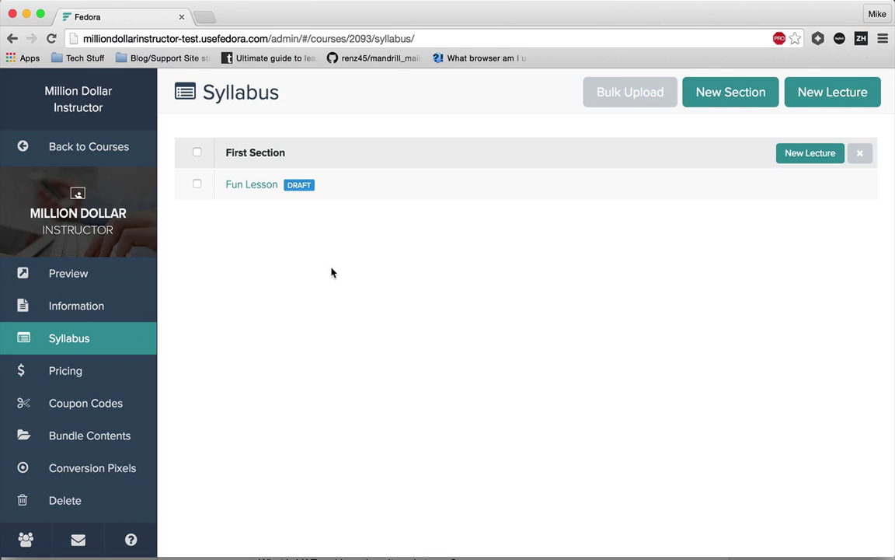
mouse_move(336, 189)
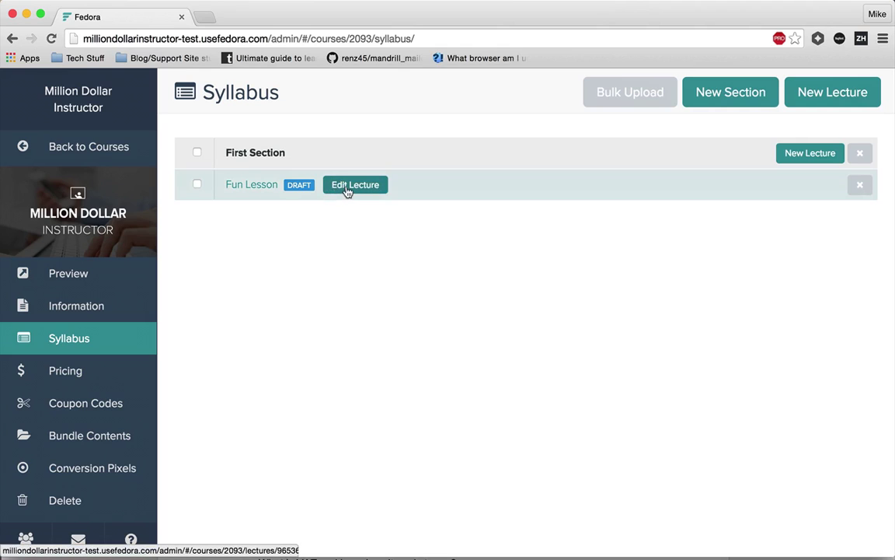
Edit the Fun Lesson lecture and change its title to 'Great Lesson!'.
left_click(348, 190)
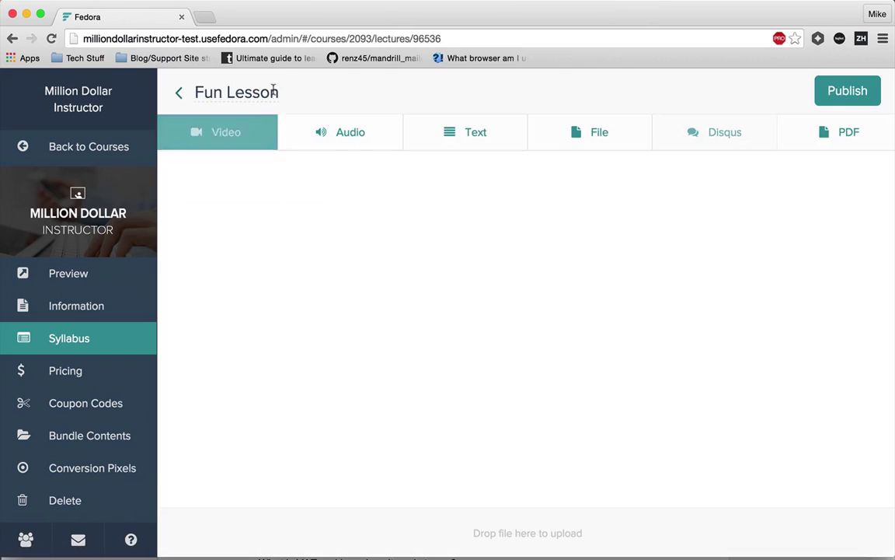
triple_click(232, 98)
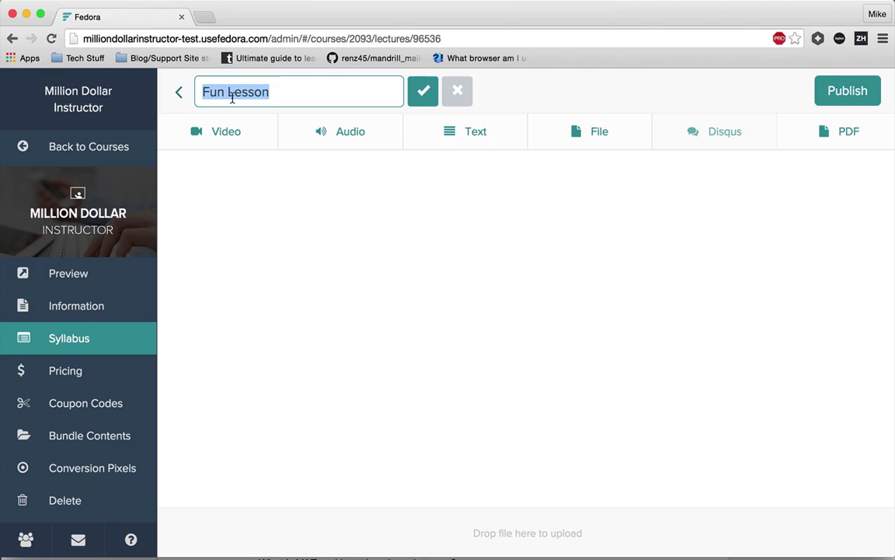
type("Great Lesson")
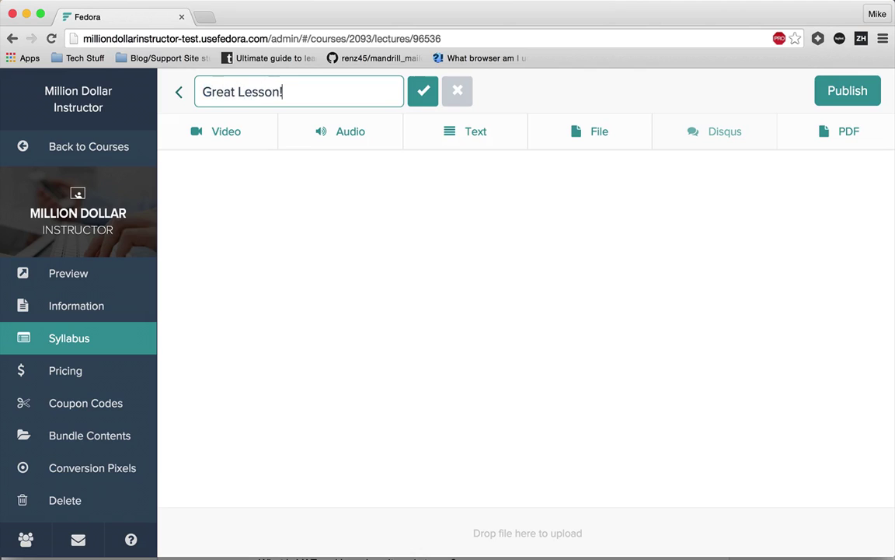
key("Return")
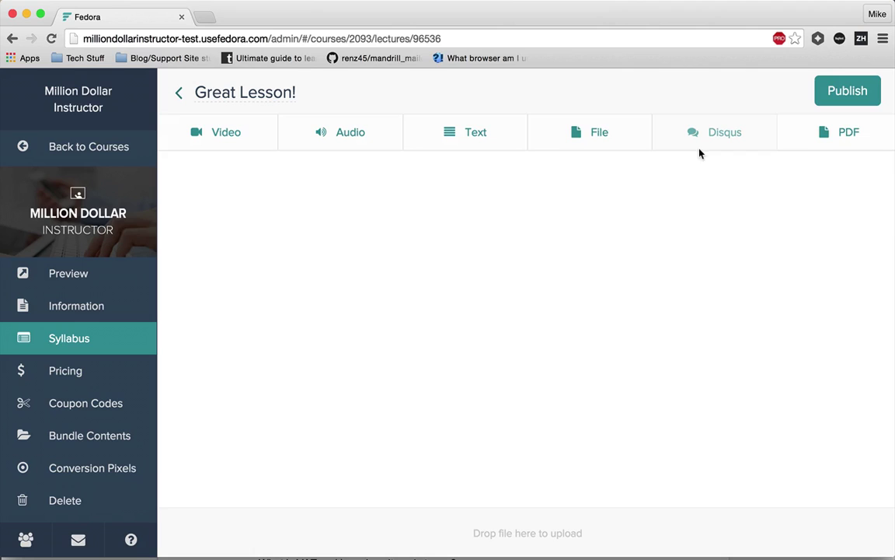
Upload Lecture 3.mp4 from Finder as a downloadable video attachment.
left_click(237, 141)
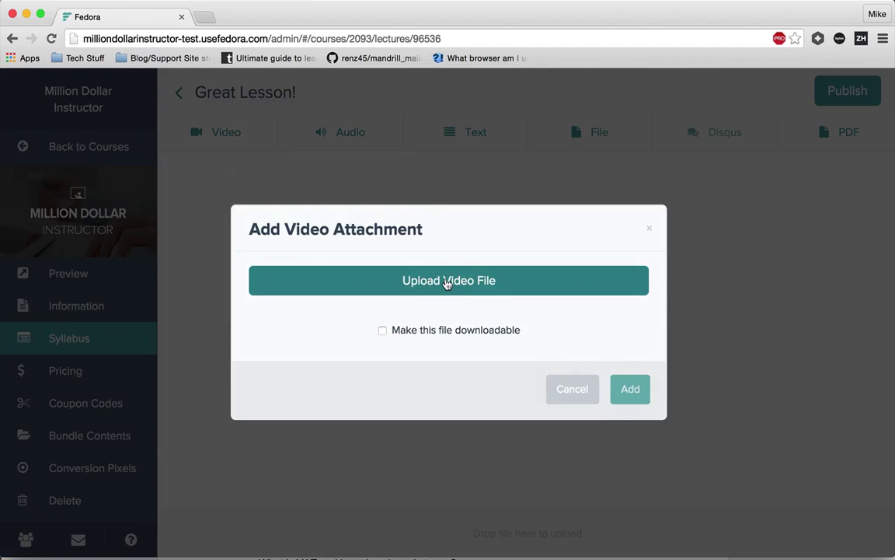
left_click(447, 282)
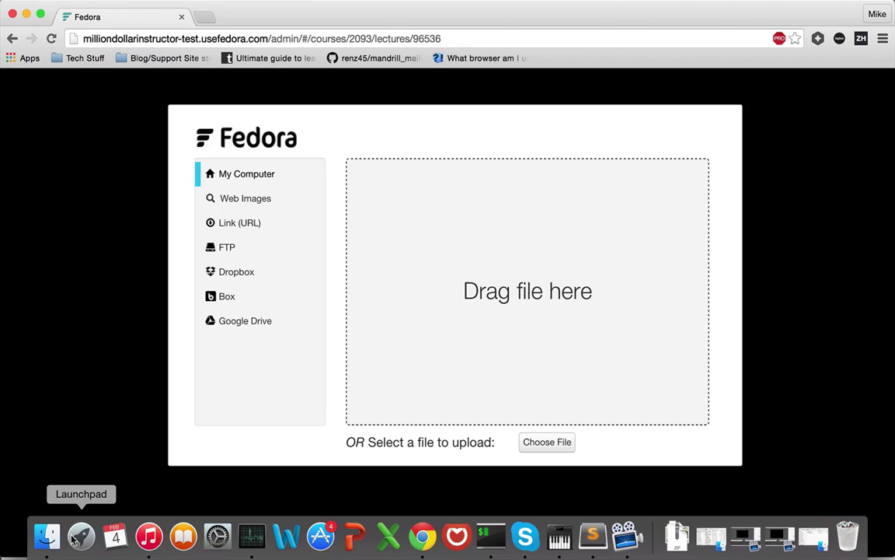
left_click(46, 536)
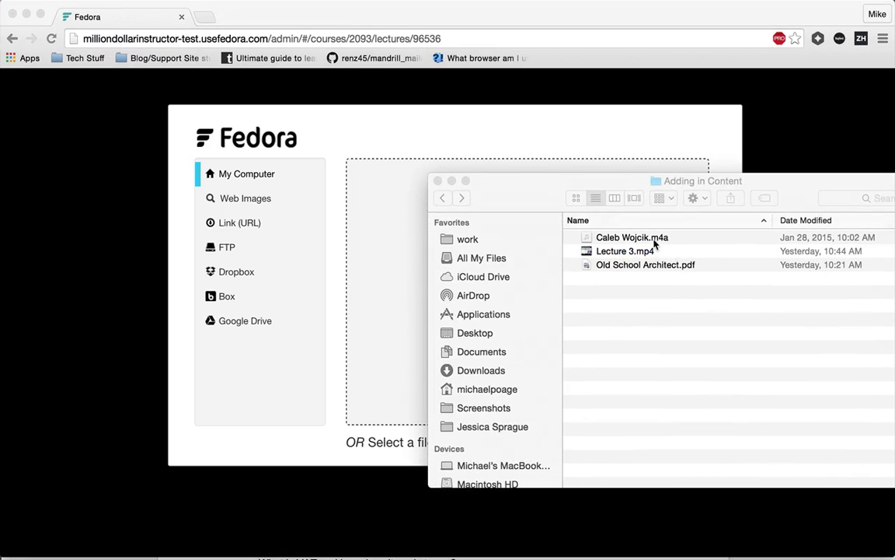
left_click_drag(643, 249, 380, 273)
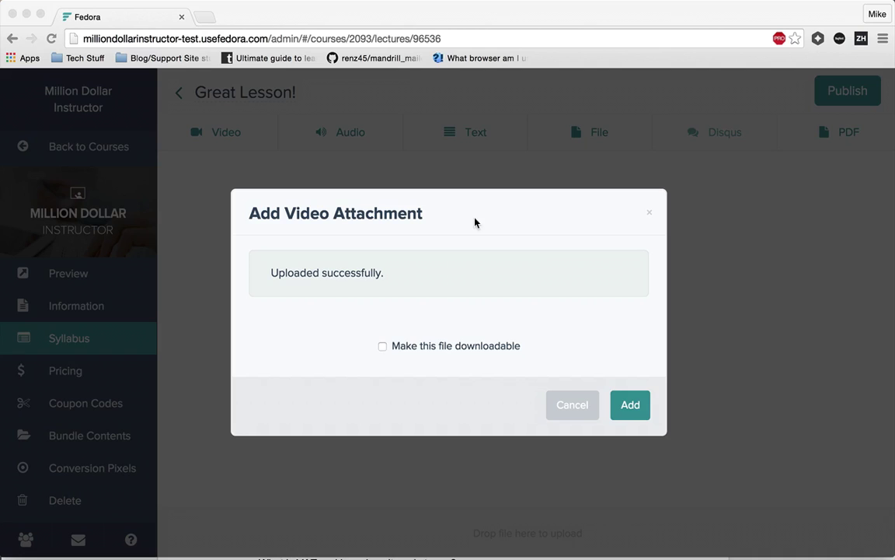
left_click(633, 398)
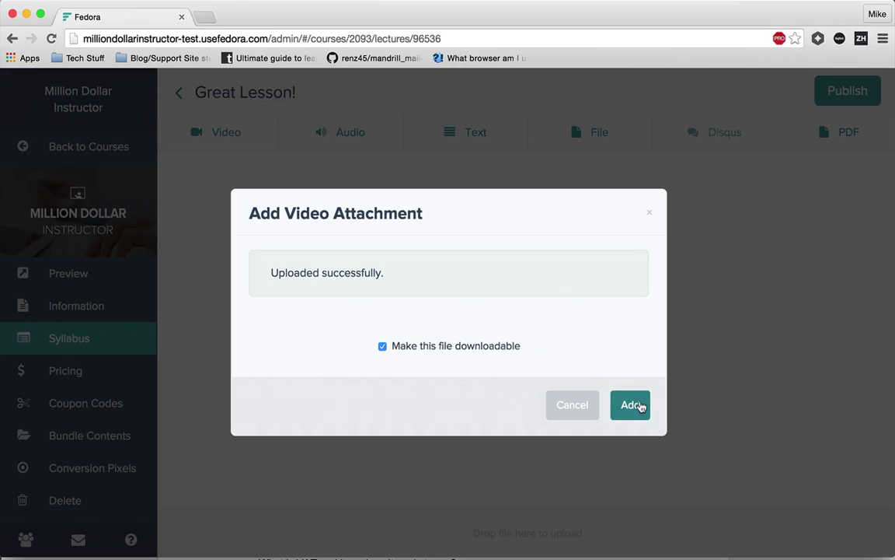
left_click(639, 406)
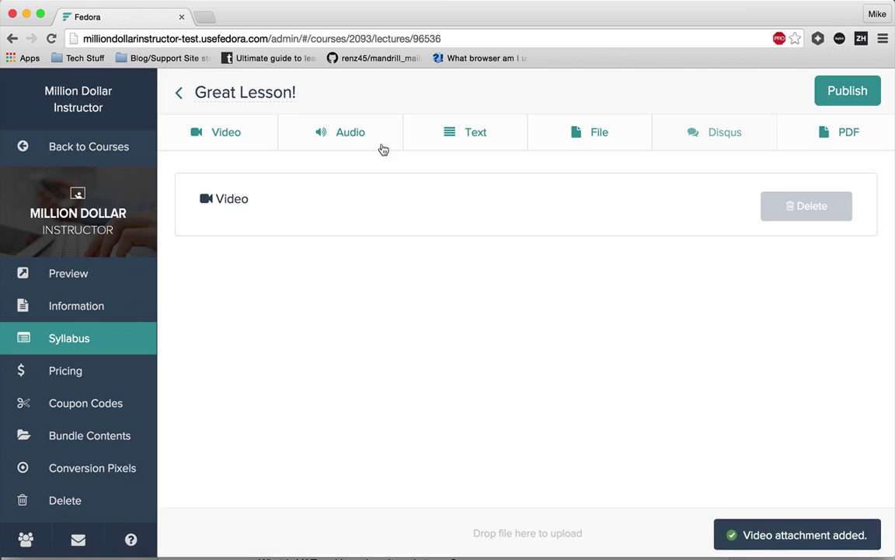
Upload the .m4a recording from Finder as a downloadable audio attachment.
left_click(366, 135)
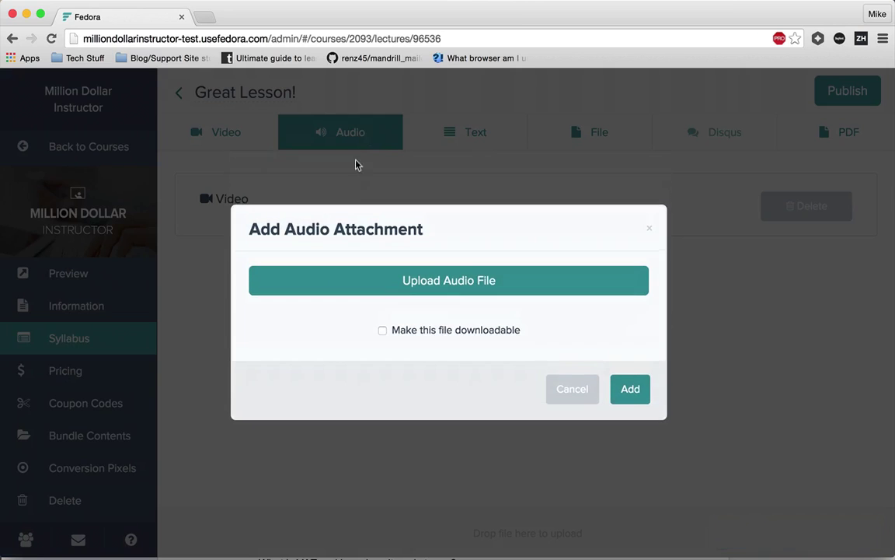
left_click(381, 330)
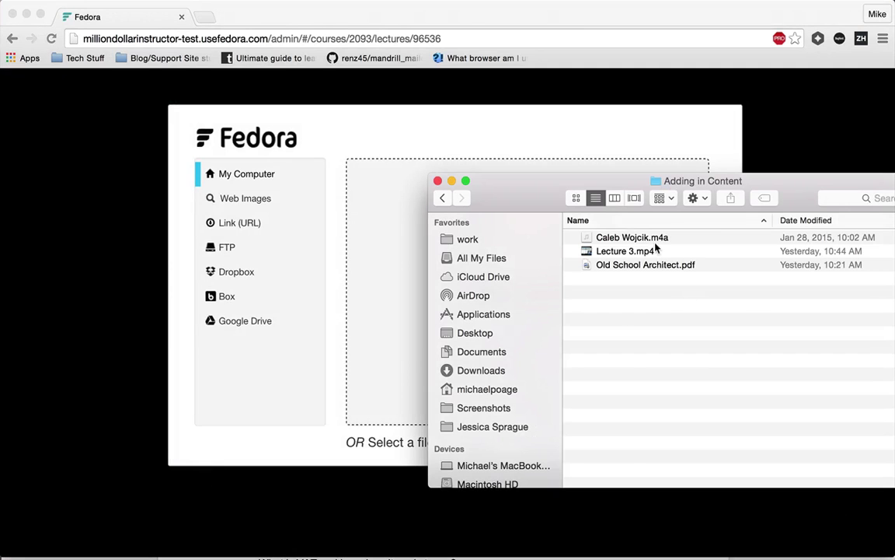
left_click_drag(655, 243, 401, 214)
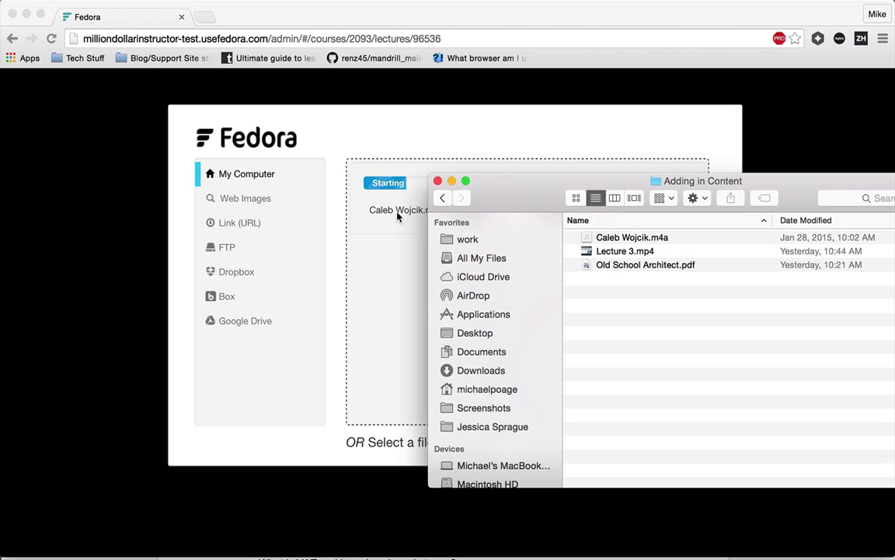
left_click(381, 254)
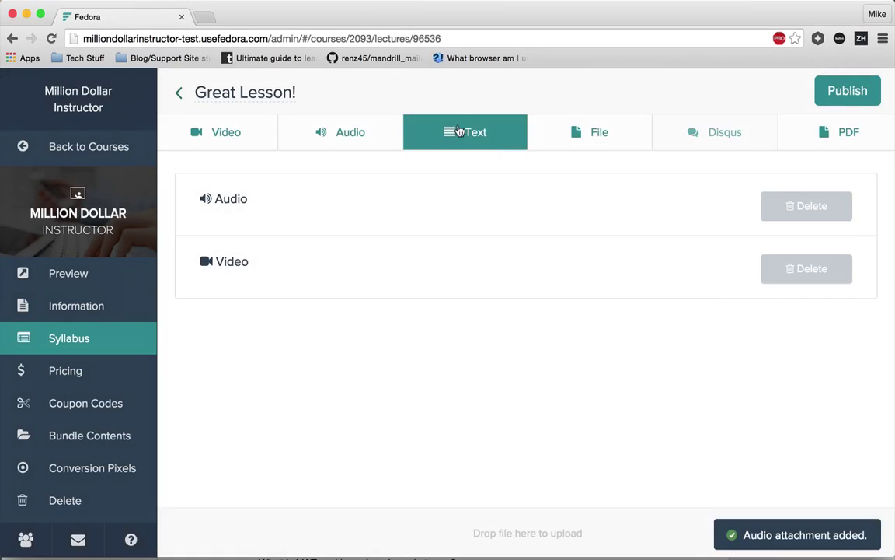
Write 'Trying to add in some text', making Trying bold, add italic and in struck through.
left_click(459, 132)
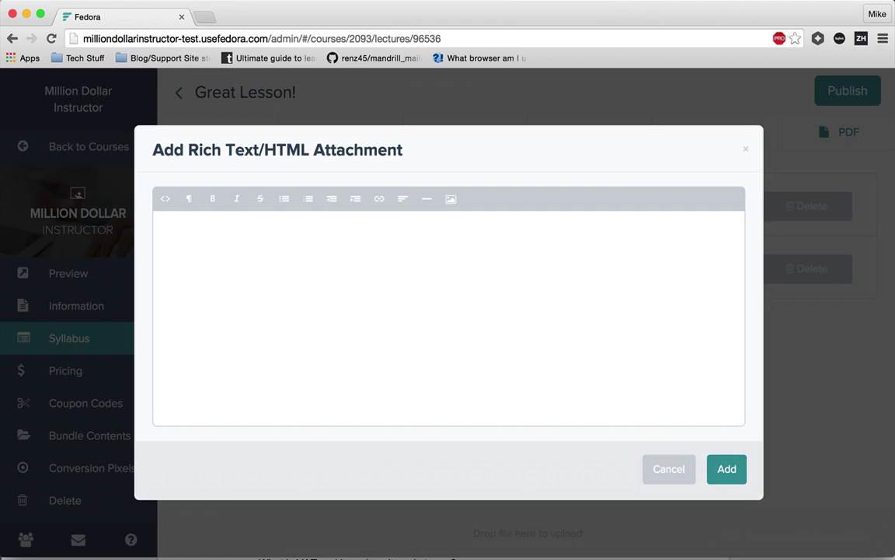
type("Trying to add in some text.")
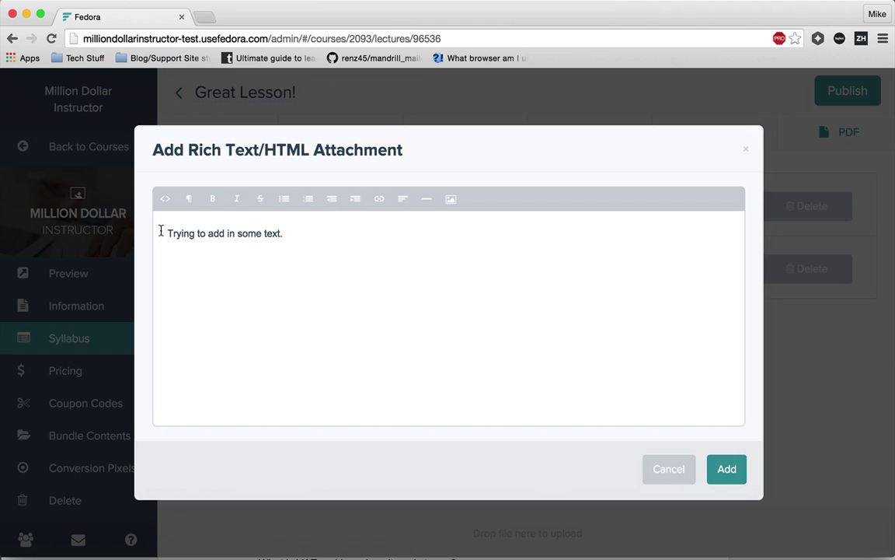
left_click_drag(165, 233, 192, 232)
left_click(213, 197)
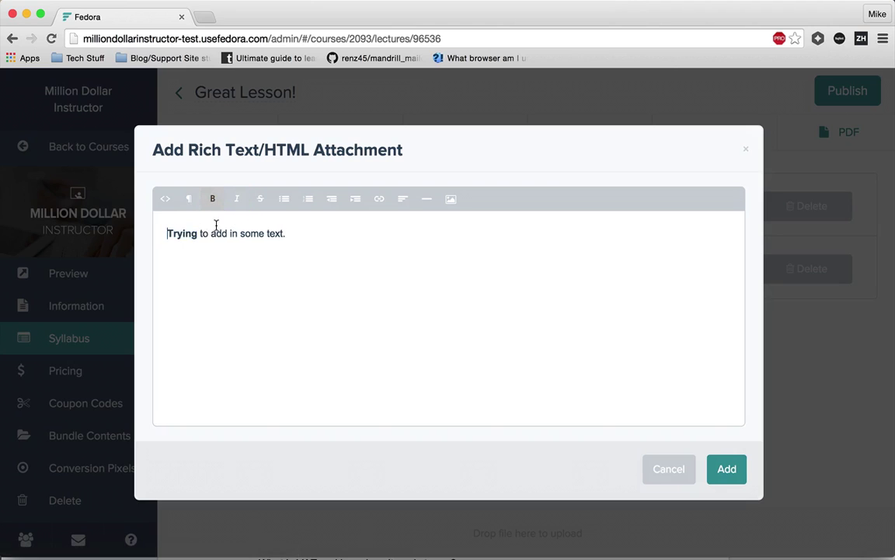
left_click_drag(210, 232, 229, 231)
left_click(237, 198)
double_click(234, 234)
left_click(263, 204)
key("BackSpace")
key("super+z")
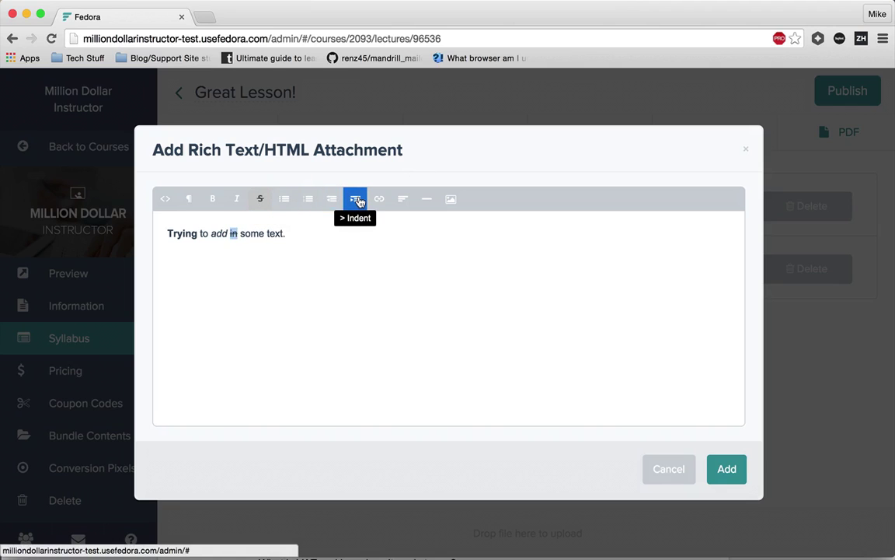
Replace the word 'text' with a horizontal rule and add the text attachment without an image.
double_click(275, 233)
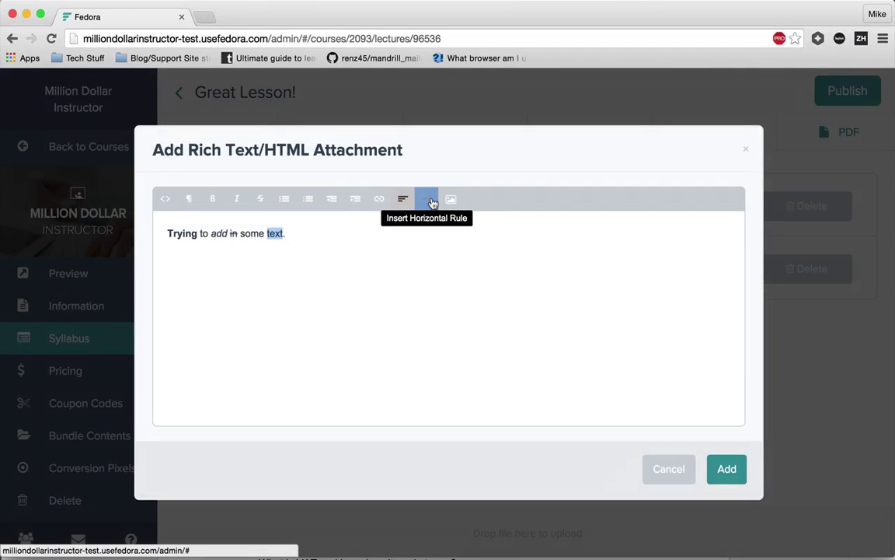
left_click(429, 201)
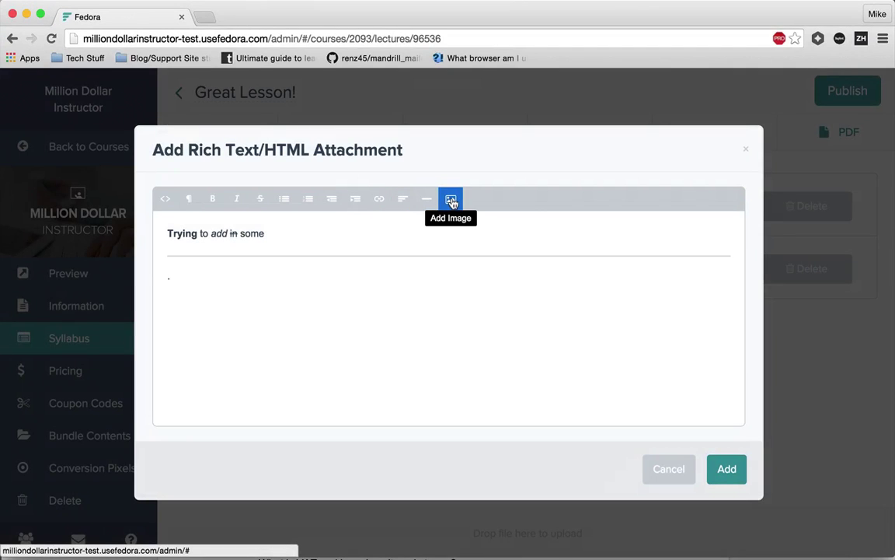
left_click(451, 200)
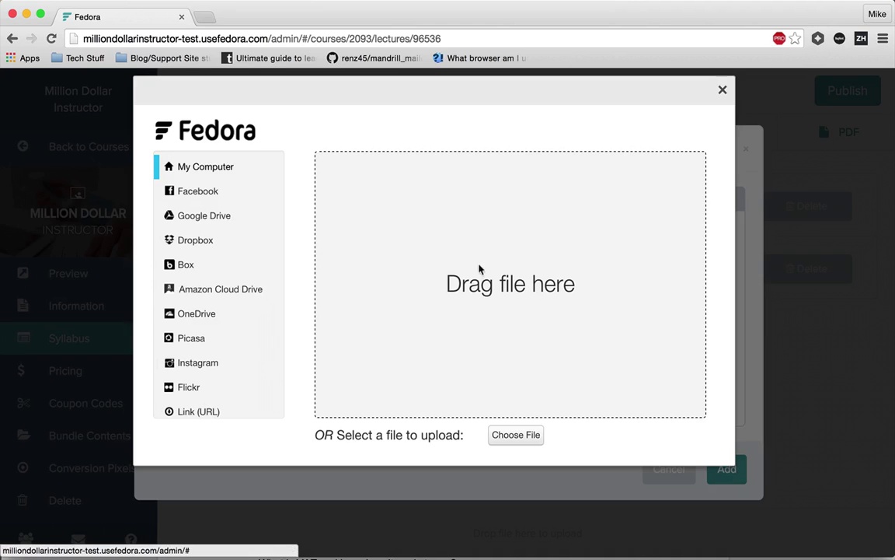
left_click(205, 417)
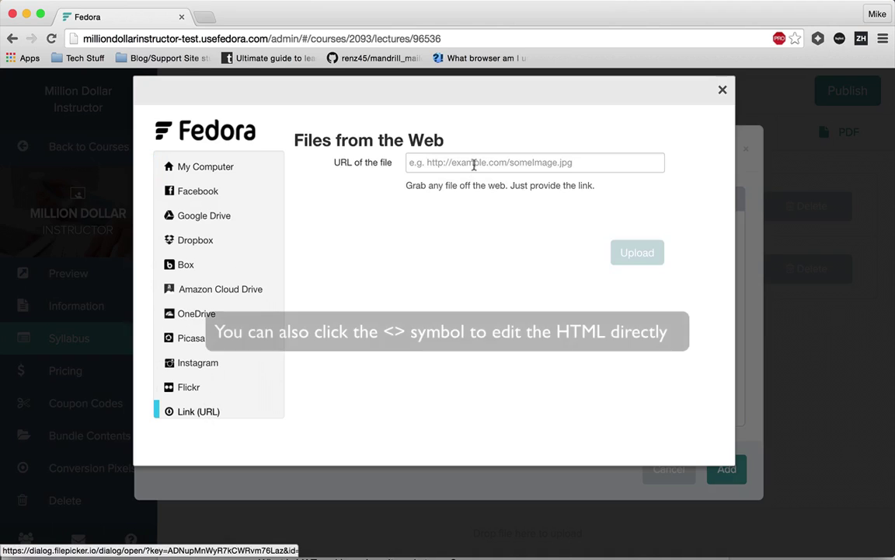
left_click(722, 89)
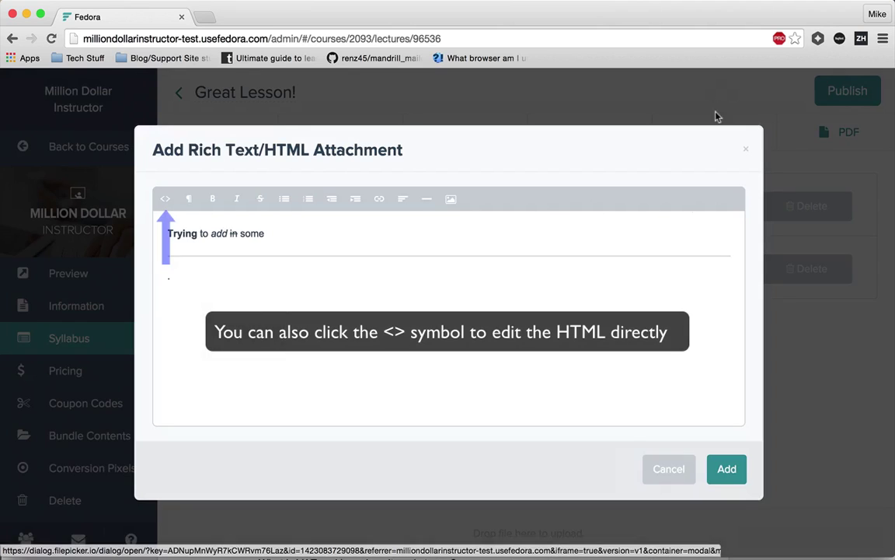
left_click(709, 477)
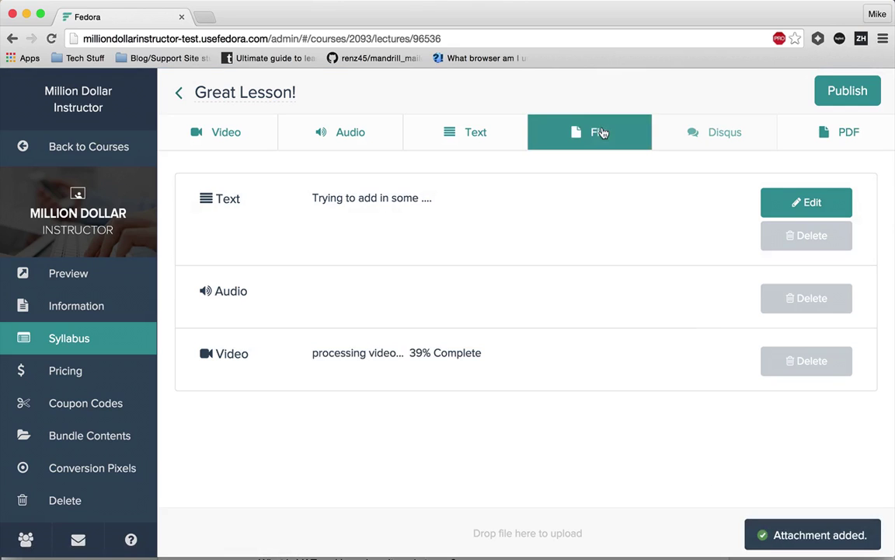
Upload Old School Architect.pdf from the Adding in Content folder as a file attachment.
left_click(598, 132)
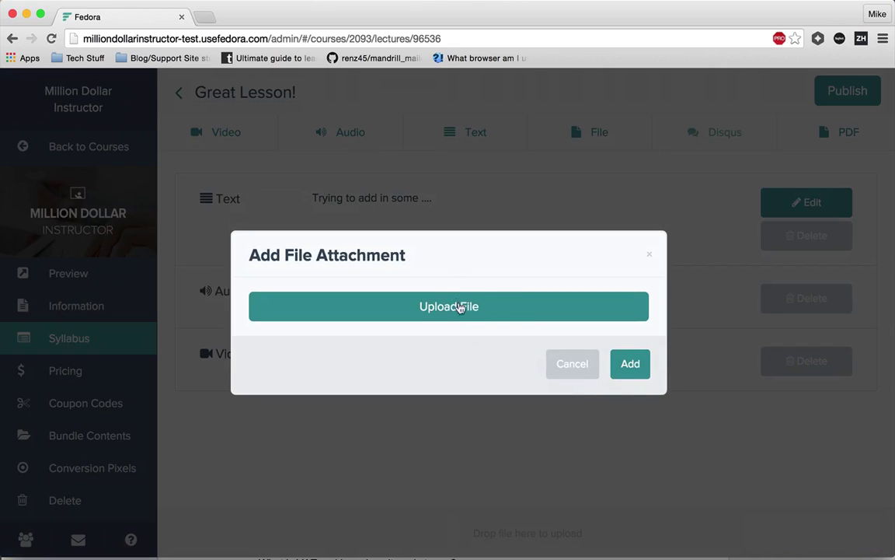
left_click(460, 308)
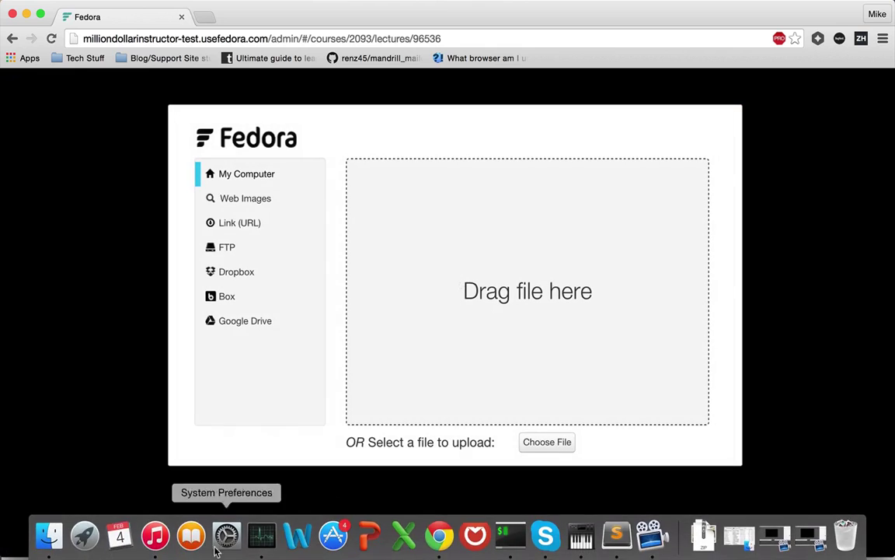
left_click(47, 535)
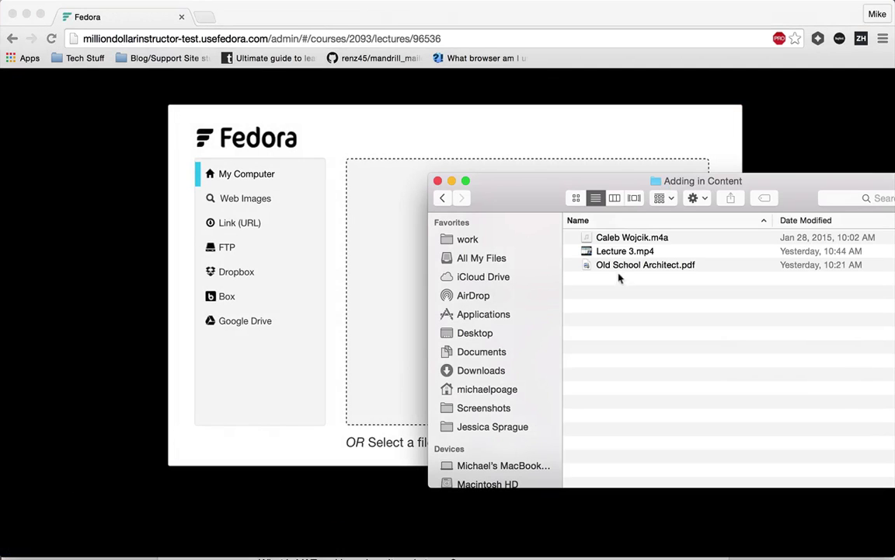
left_click_drag(688, 265, 415, 289)
Upload Old School Architect.pdf again through the PDF tab as an embedded PDF item.
left_click(828, 140)
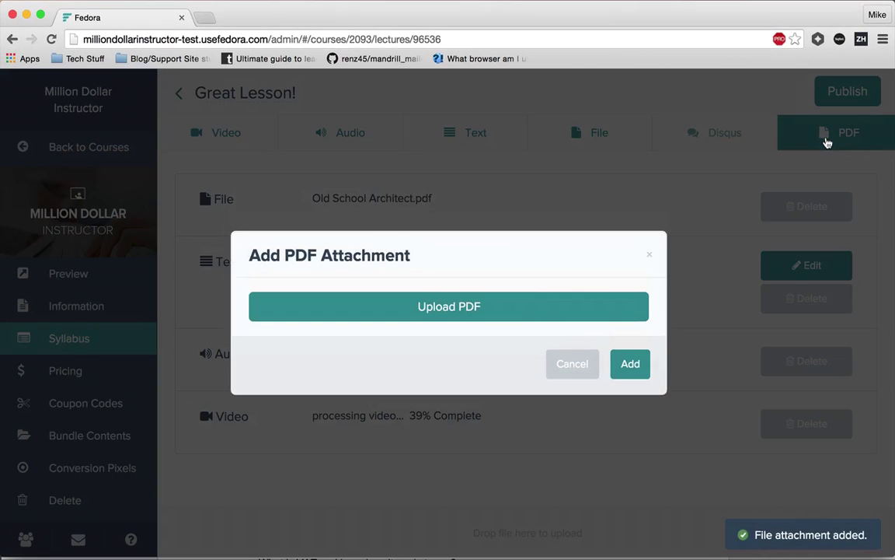
left_click(487, 315)
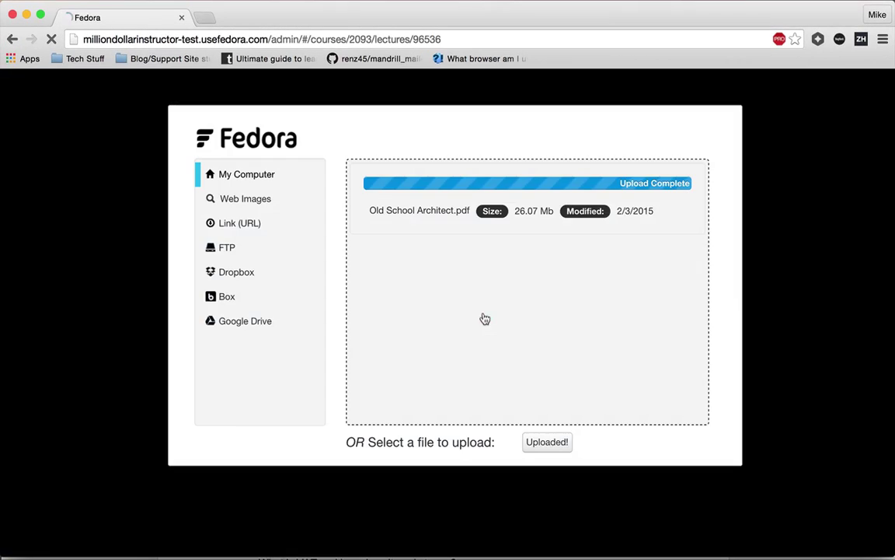
left_click(48, 538)
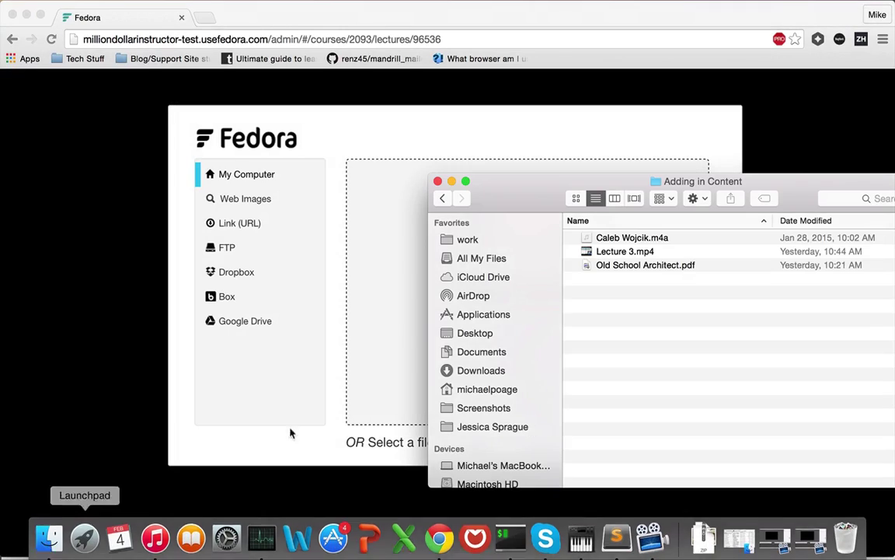
left_click_drag(639, 266, 383, 197)
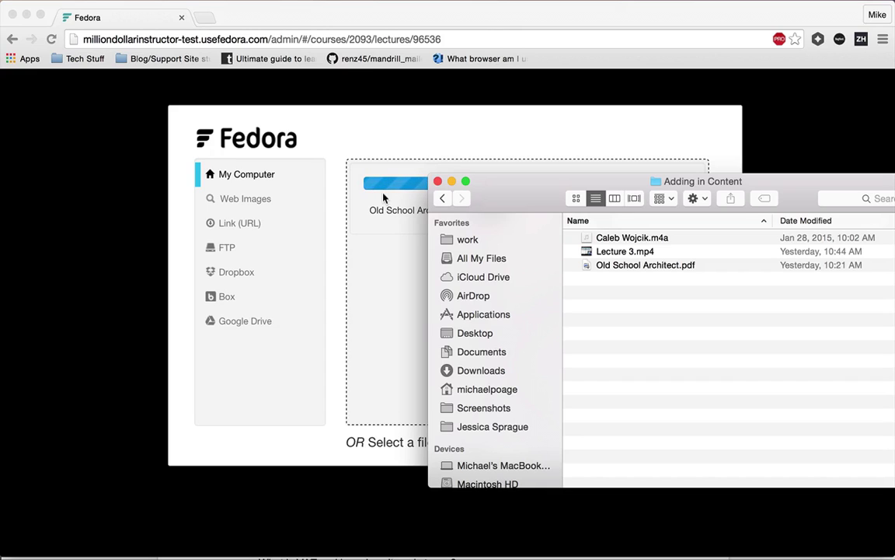
left_click(372, 277)
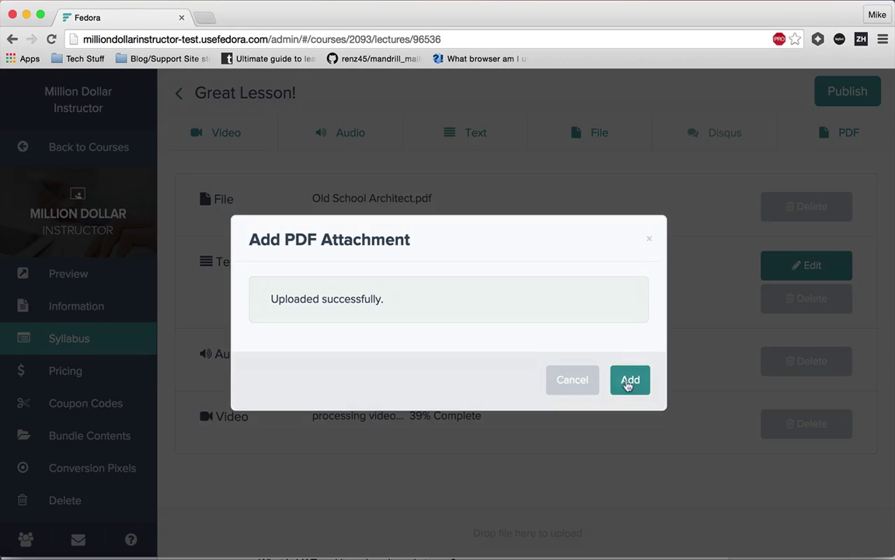
left_click(629, 381)
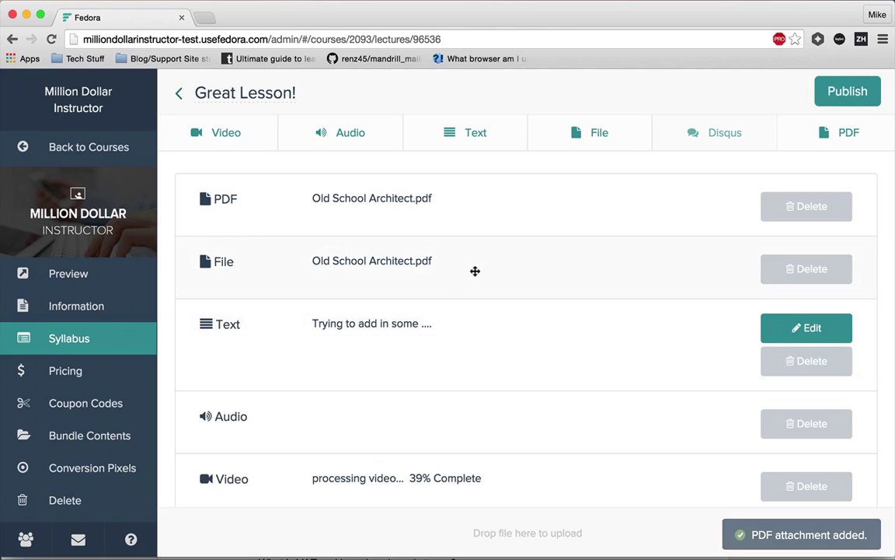
Move File below Text and Video to the top, giving Video, PDF, Text, File, Audio.
left_click_drag(473, 270, 454, 384)
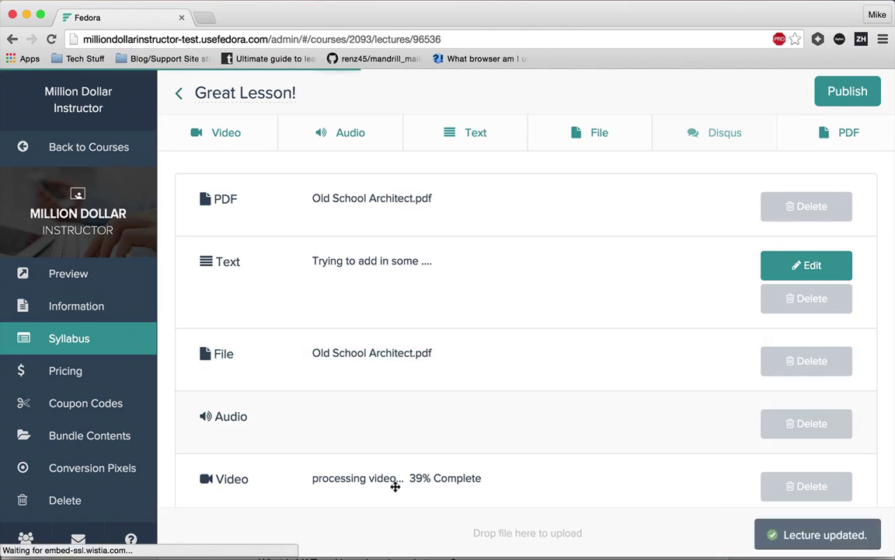
left_click_drag(393, 486, 444, 186)
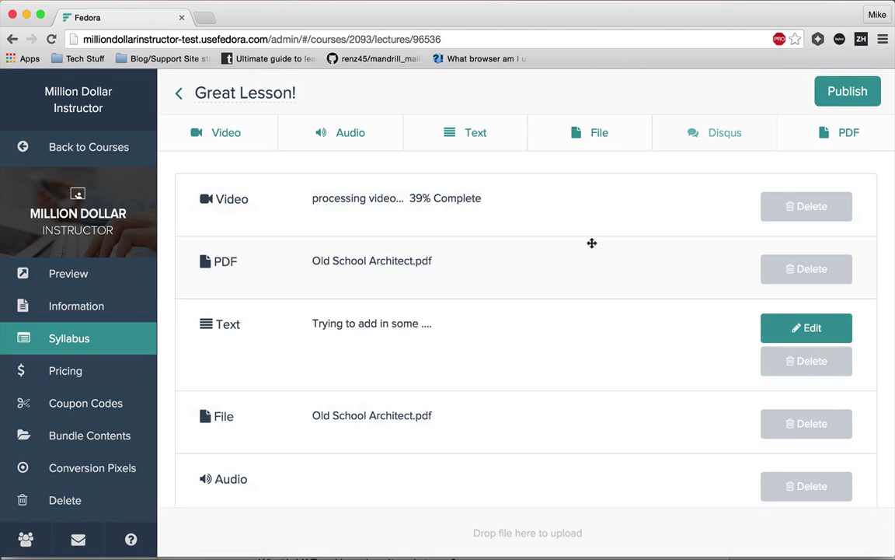
Back on the syllabus, select only the Great Lesson! row and toggle it to published.
left_click(179, 95)
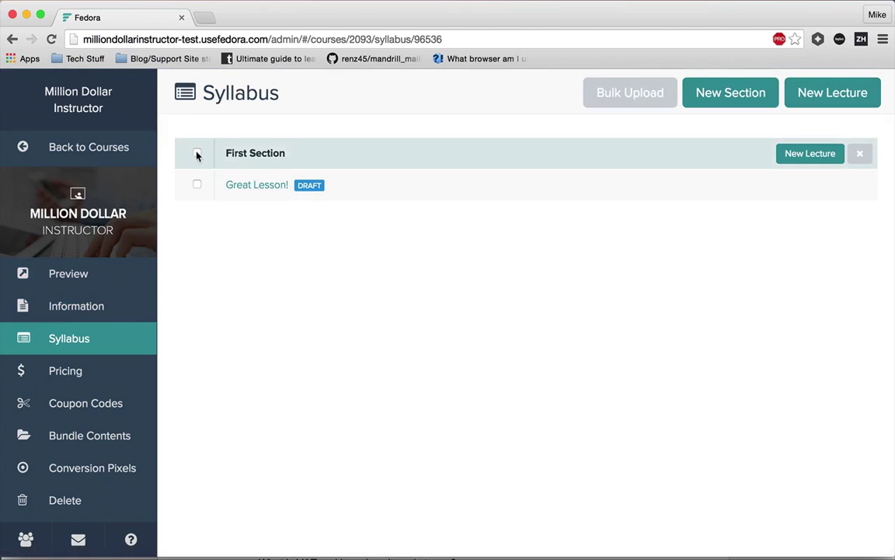
left_click(197, 152)
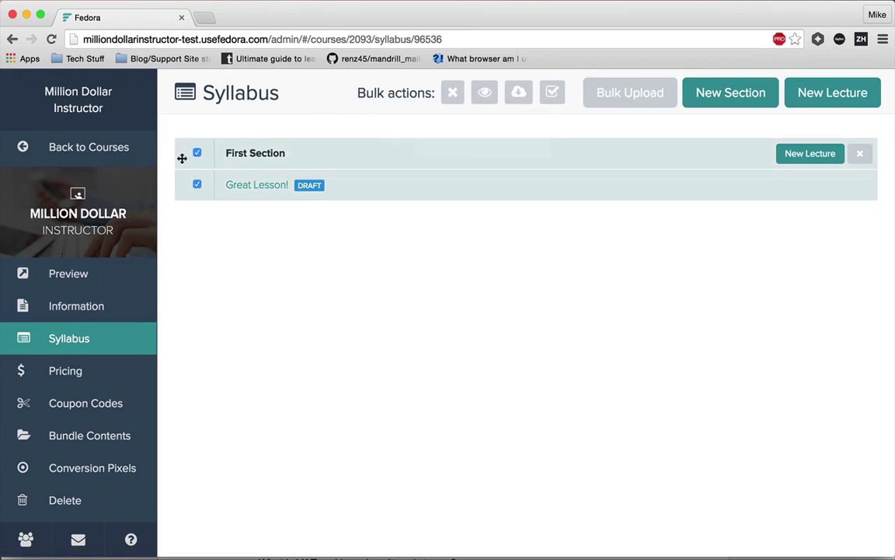
left_click(197, 152)
left_click(196, 185)
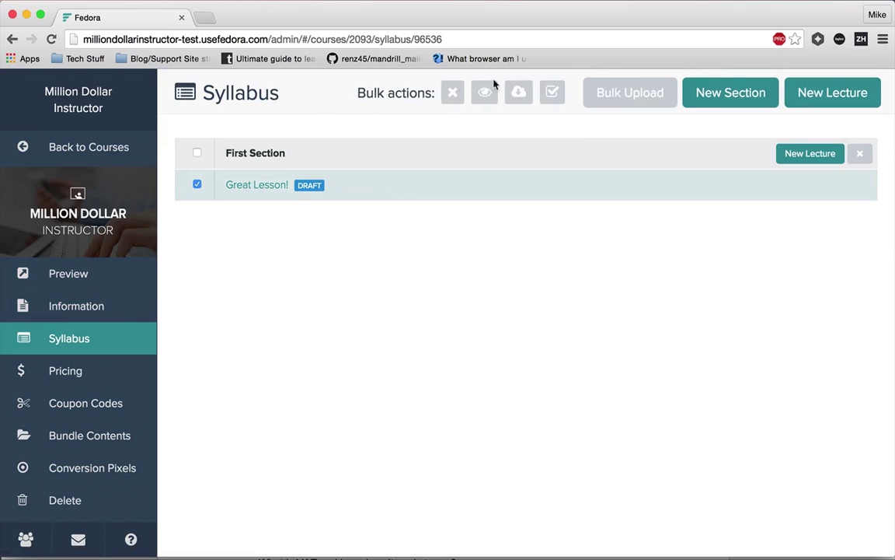
left_click(552, 92)
mouse_move(273, 175)
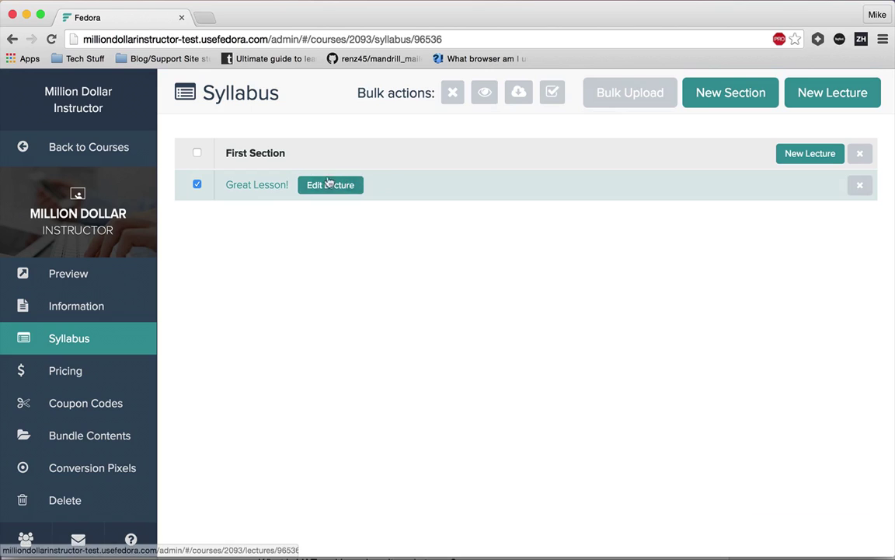
Preview the course as an Enrolled user to see the Class Curriculum.
left_click(78, 273)
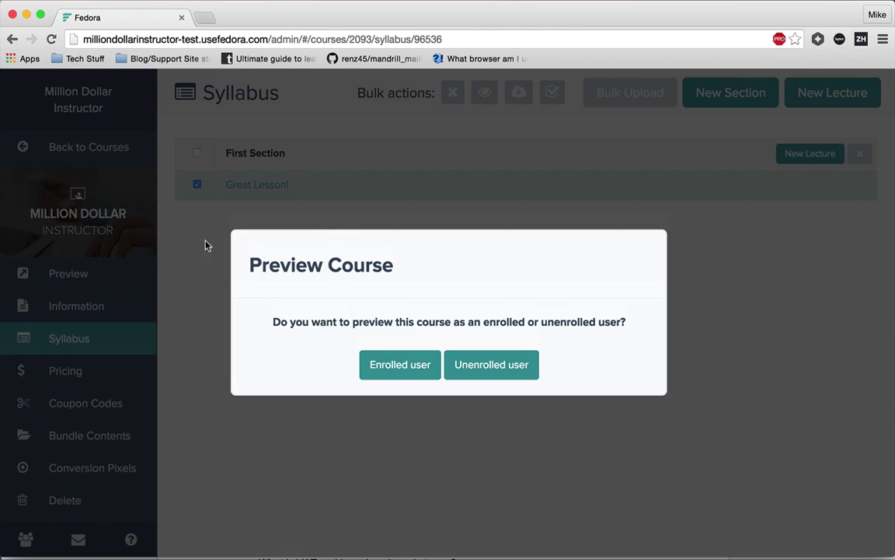
left_click(401, 365)
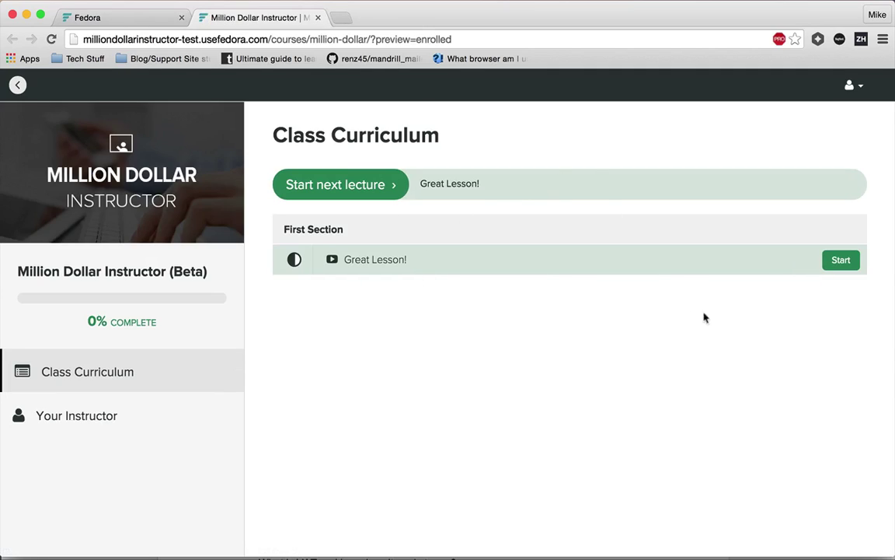
Start the Great Lesson! lecture in student preview and pause its video.
left_click(843, 262)
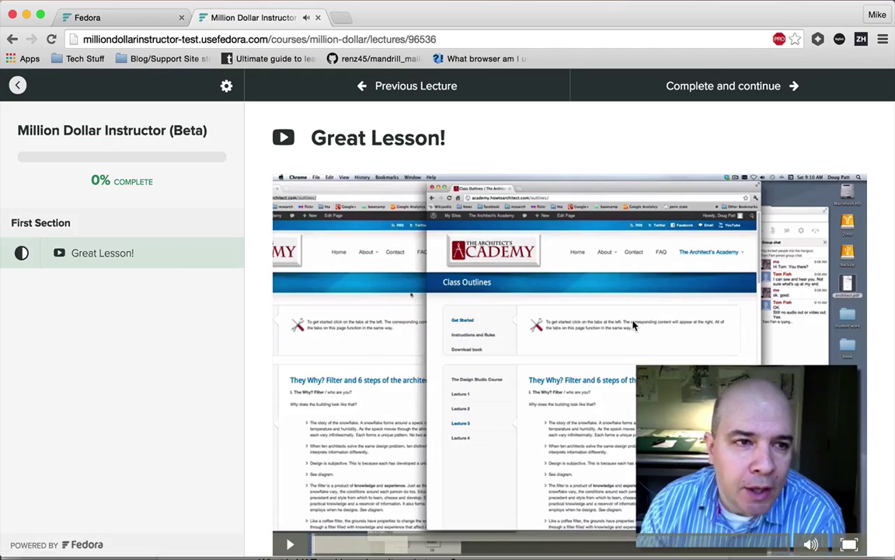
left_click(393, 237)
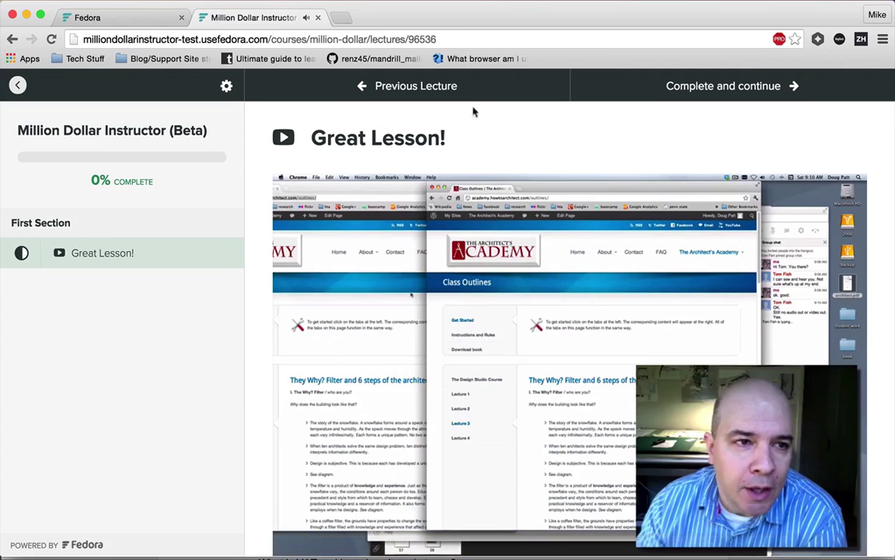
scroll(449, 325, "down", 3)
scroll(449, 325, "up", 1)
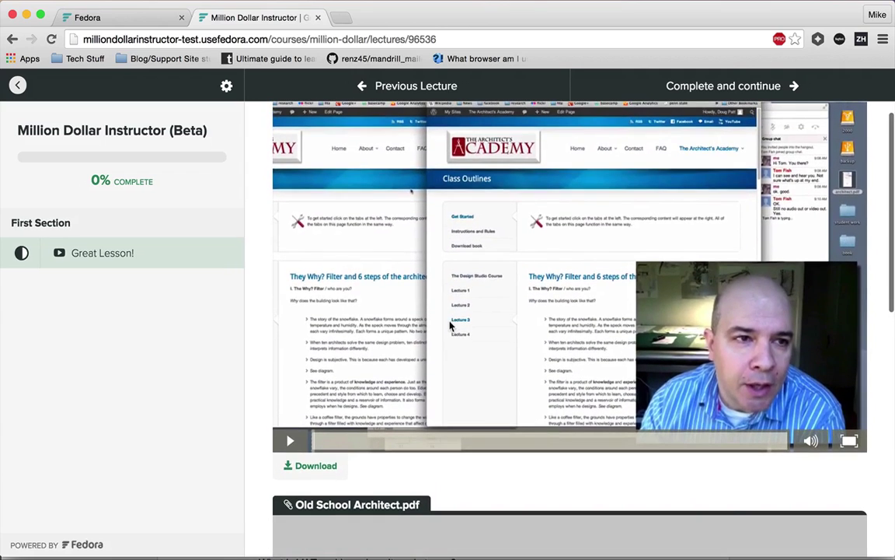
scroll(449, 325, "down", 2)
Review the embedded PDF, formatted text, PDF download link and 57:17 audio player.
scroll(450, 325, "down", 3)
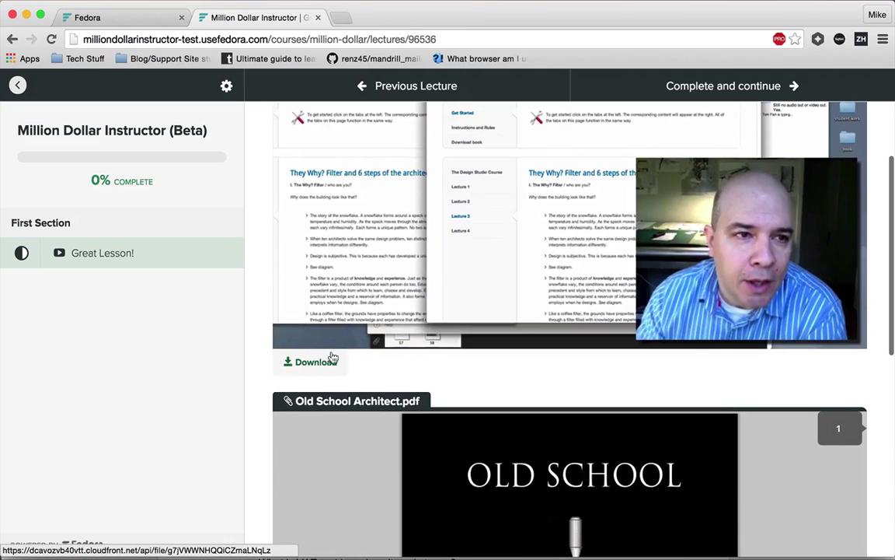
scroll(330, 366, "down", 2)
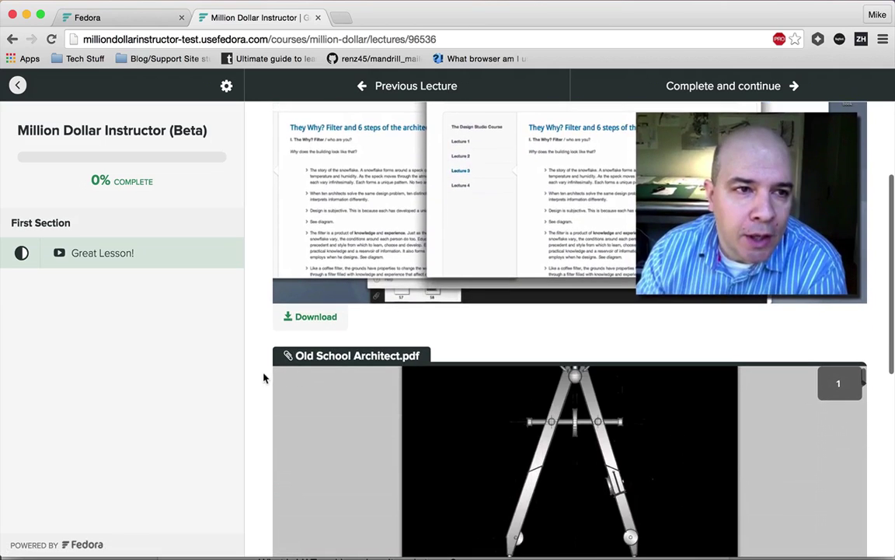
scroll(248, 375, "down", 10)
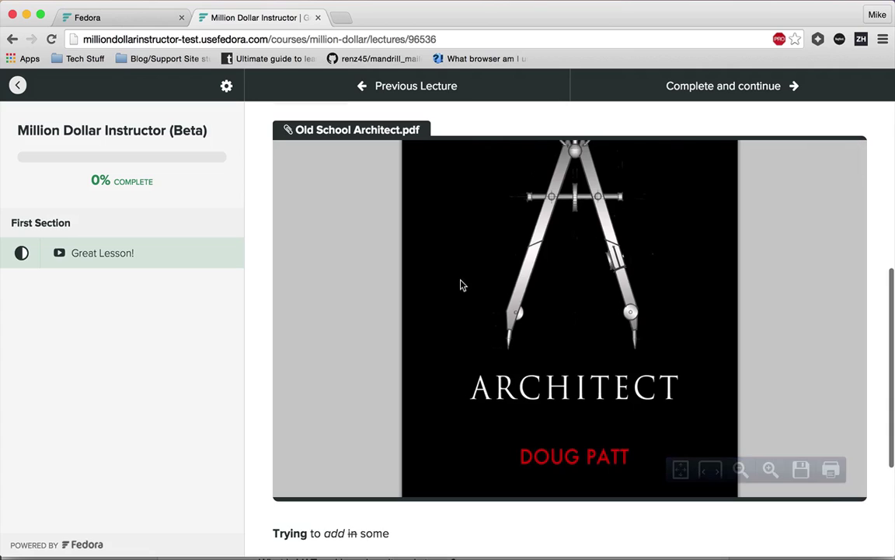
scroll(460, 284, "up", 5)
scroll(461, 285, "down", 2)
scroll(461, 284, "down", 5)
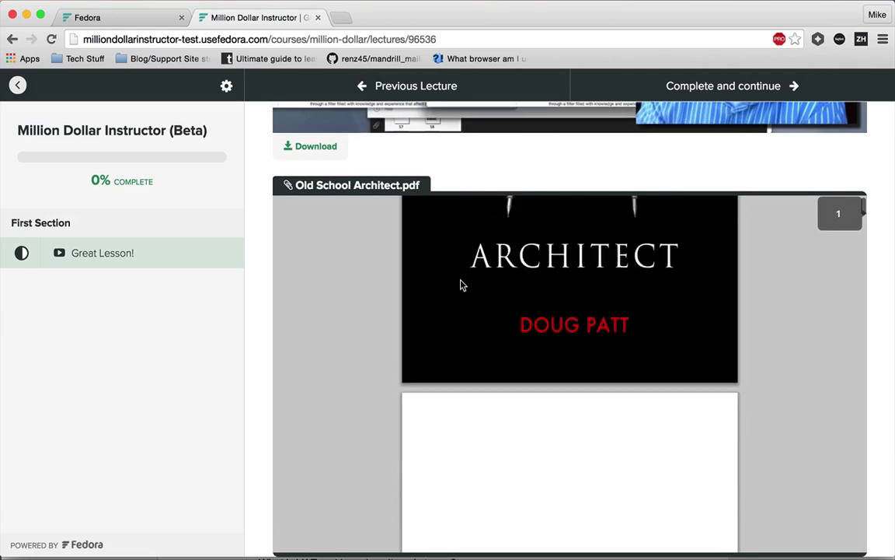
scroll(259, 340, "down", 10)
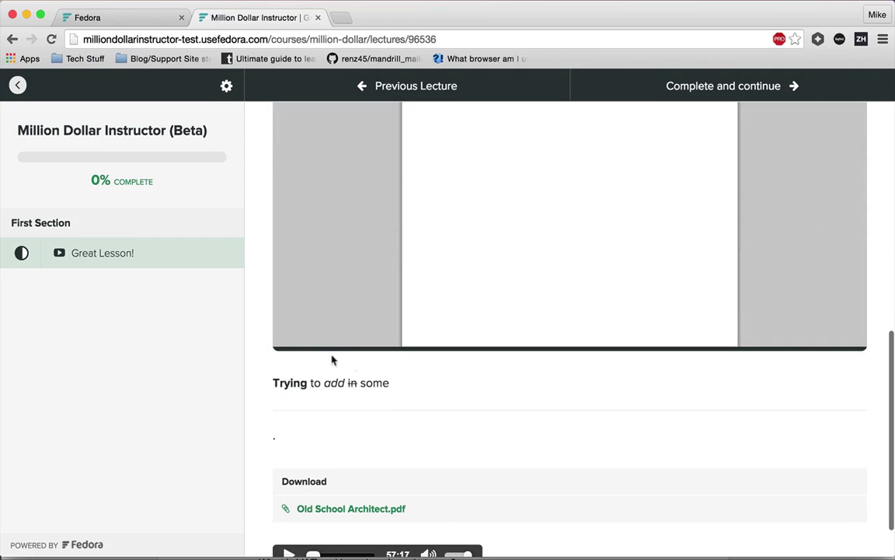
scroll(368, 409, "down", 1)
scroll(369, 409, "down", 3)
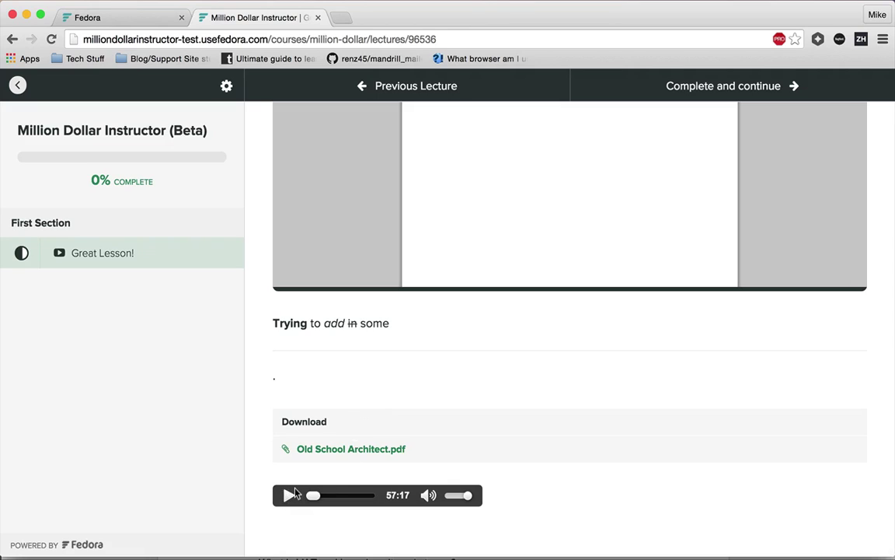
Return to the admin tab via the Great Lesson! editor and go back to Courses.
left_click(118, 17)
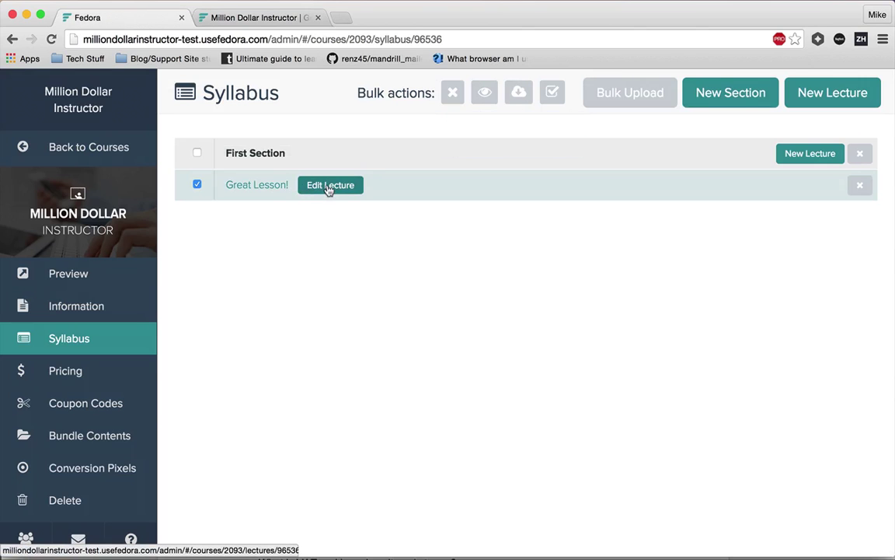
left_click(329, 187)
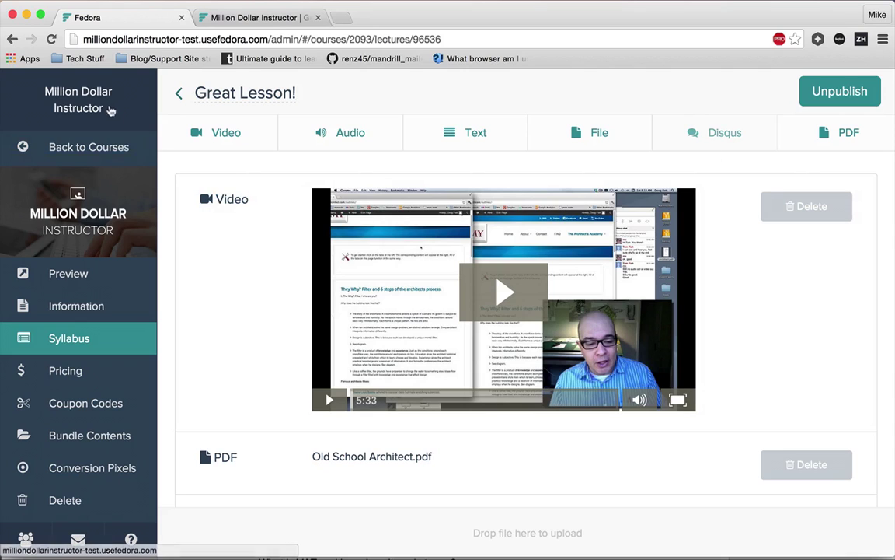
left_click(102, 145)
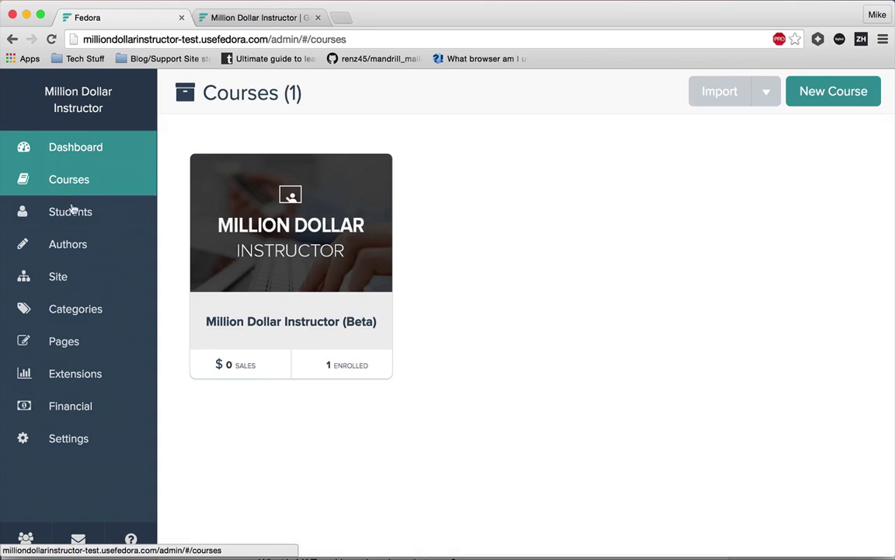
Switch the Disqus extension ON under Third Party Extensions to reveal its shortname field.
left_click(68, 378)
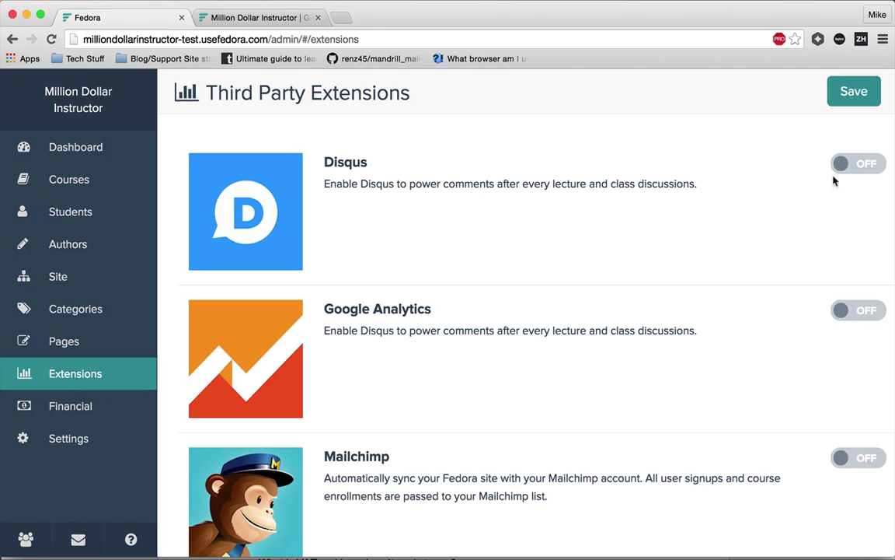
left_click(855, 165)
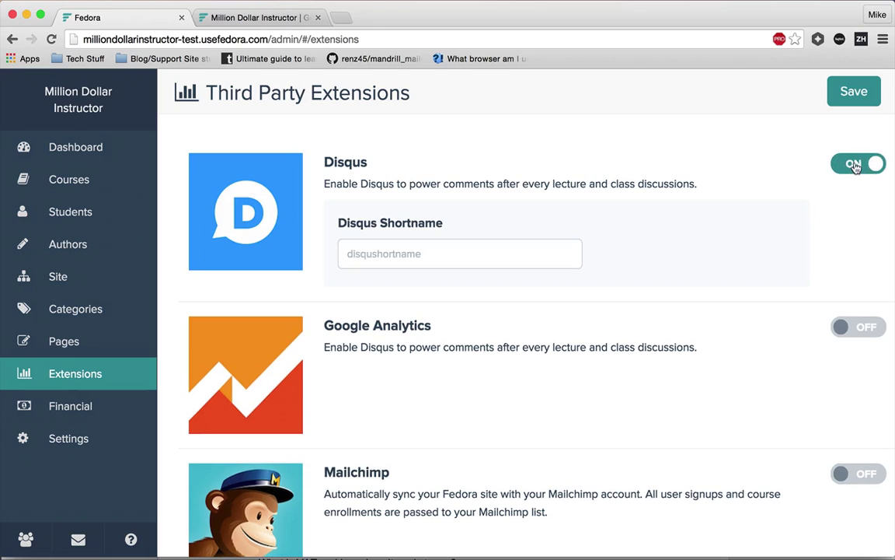